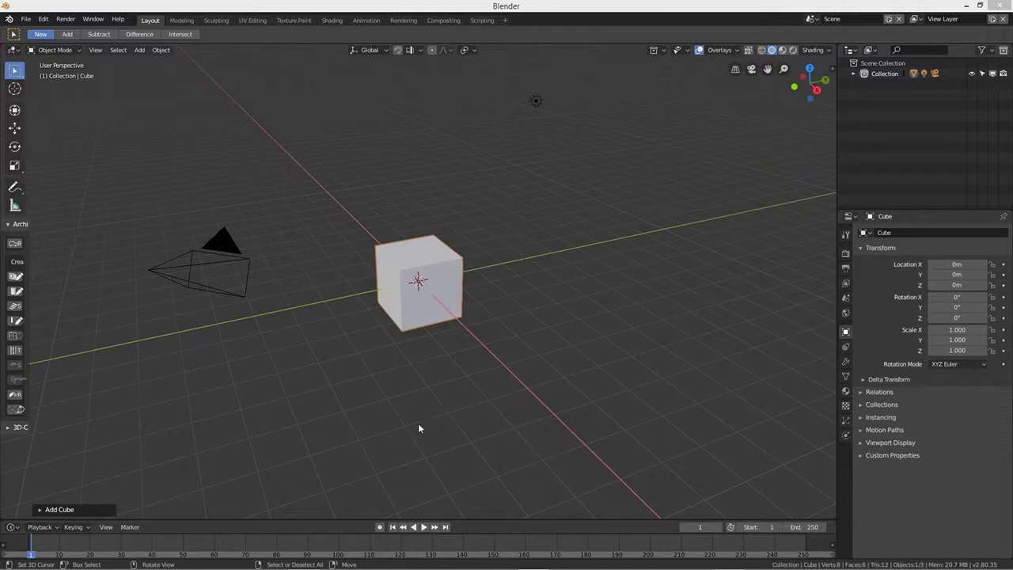
- Orbit the view to see the new cube from a lower angle
middle_drag(502, 337, 444, 349)
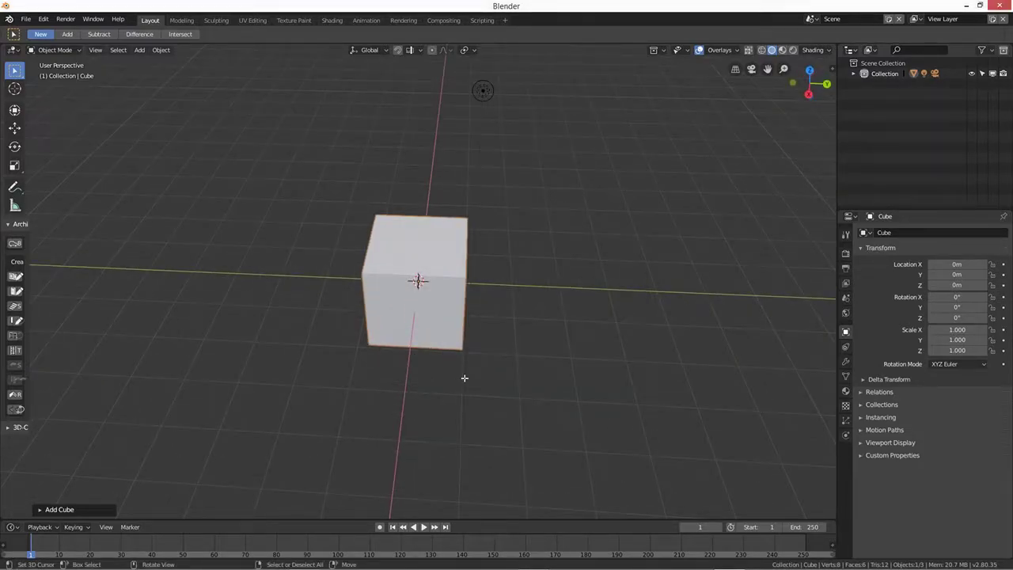
- In Edit Mode, subdivide the whole cube with 5 cuts
key(Tab)
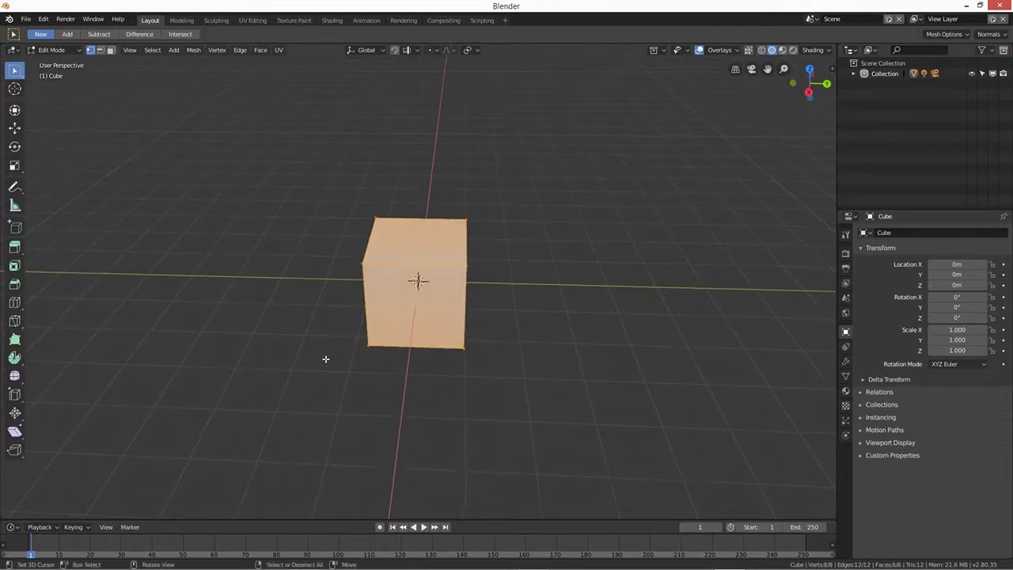
key(w)
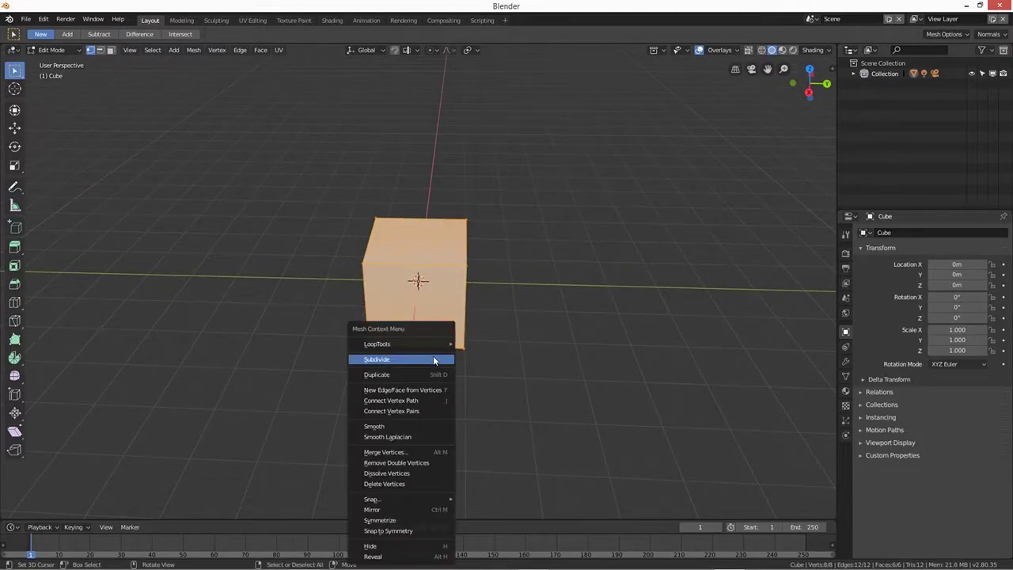
click(430, 360)
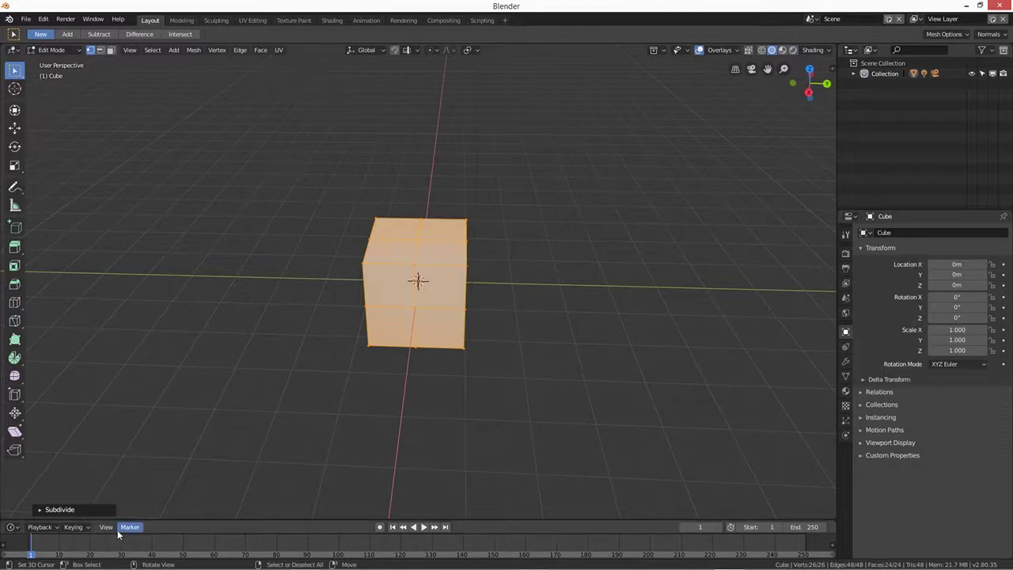
click(40, 512)
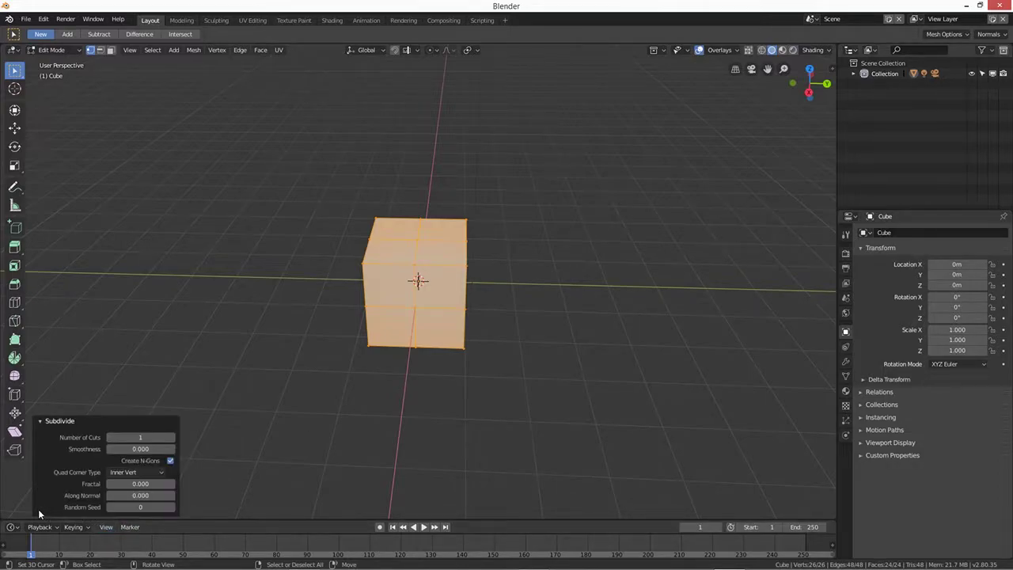
click(172, 438)
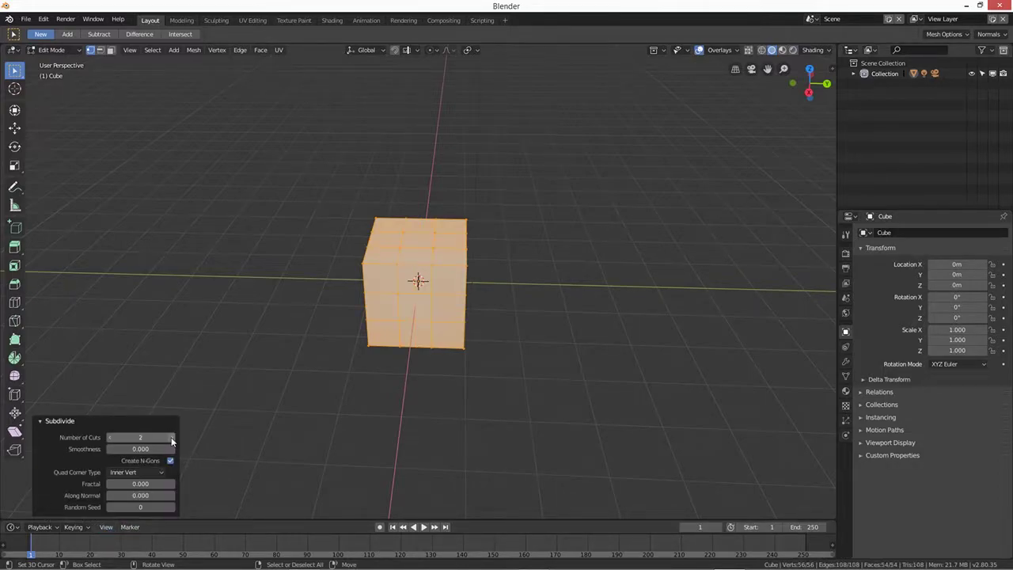
click(172, 438)
click(171, 437)
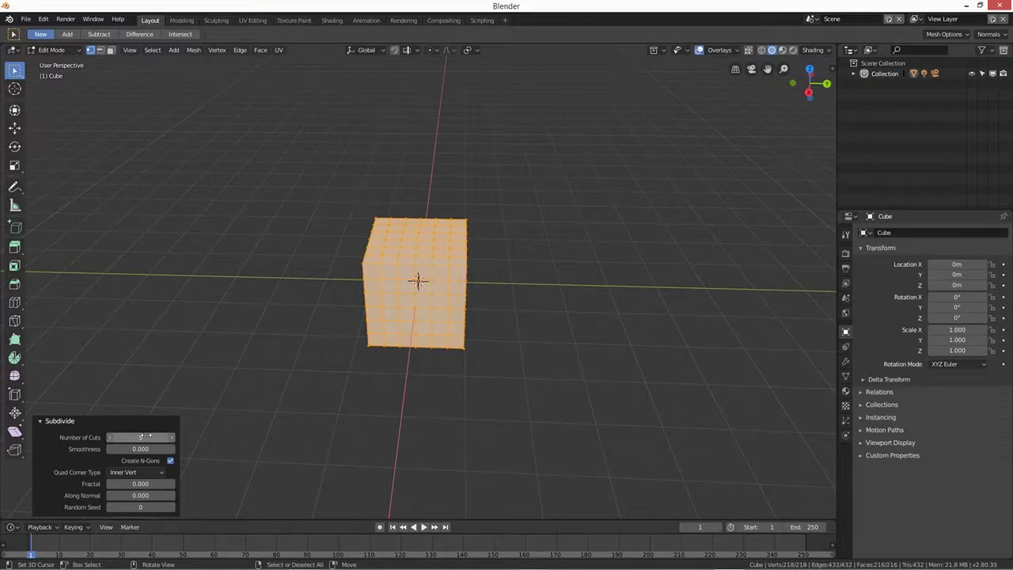
- Switch to Face select mode with the subdivided cube zoomed in at a near-level angle
middle_drag(531, 378, 511, 362)
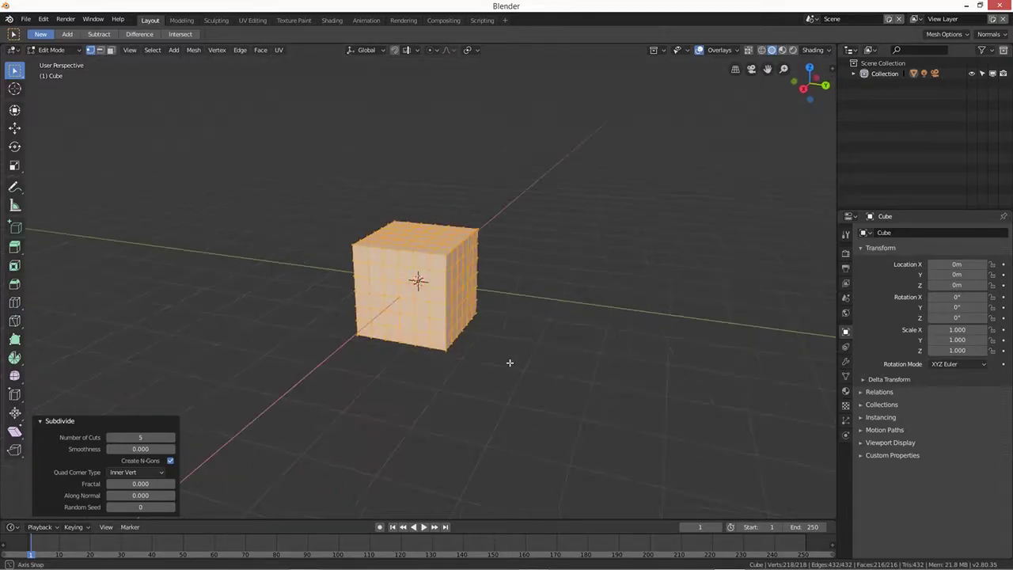
scroll(488, 364, up, 2)
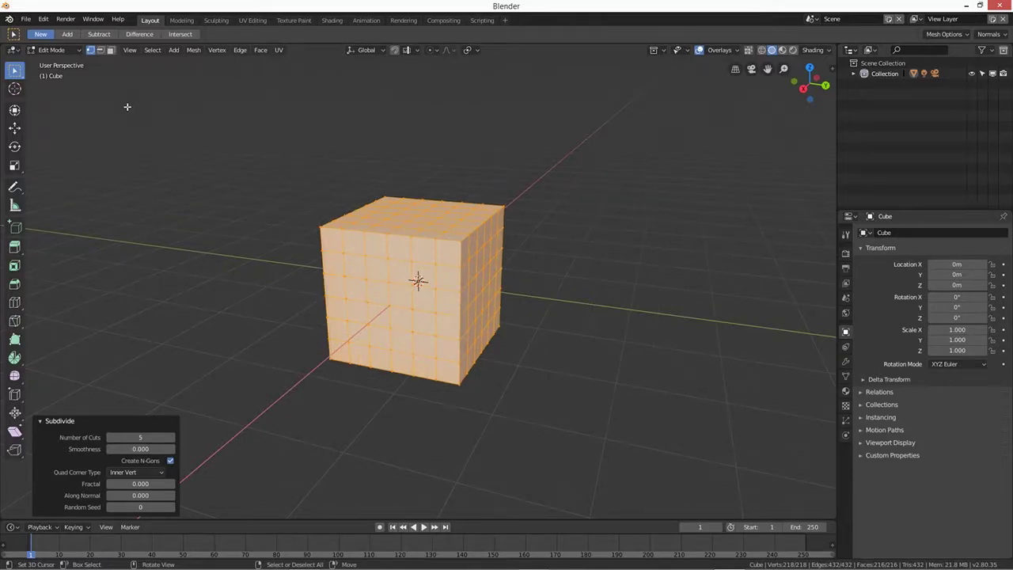
click(111, 51)
middle_drag(504, 350, 523, 356)
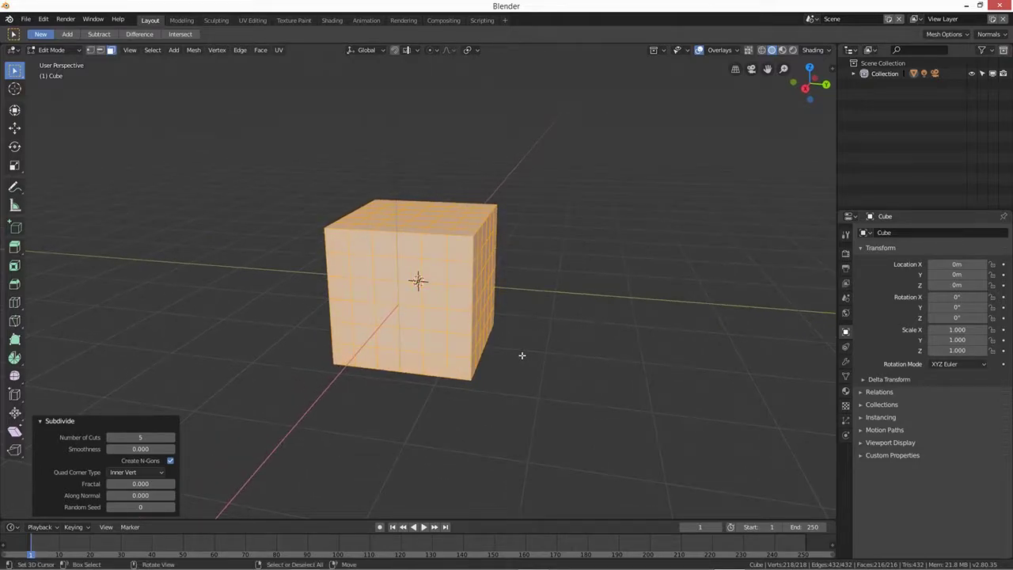
- Select the first two rows of four faces on the cube's front
click(369, 269)
shift+click(385, 269)
shift+click(410, 270)
shift+click(437, 270)
shift+click(435, 296)
shift+click(411, 296)
shift+click(388, 295)
shift+click(364, 295)
- Add the third and fourth rows to complete the 4×4 face block
shift+click(364, 318)
shift+click(388, 319)
shift+click(412, 319)
shift+click(435, 320)
shift+click(434, 342)
shift+click(411, 340)
shift+click(387, 339)
shift+click(365, 338)
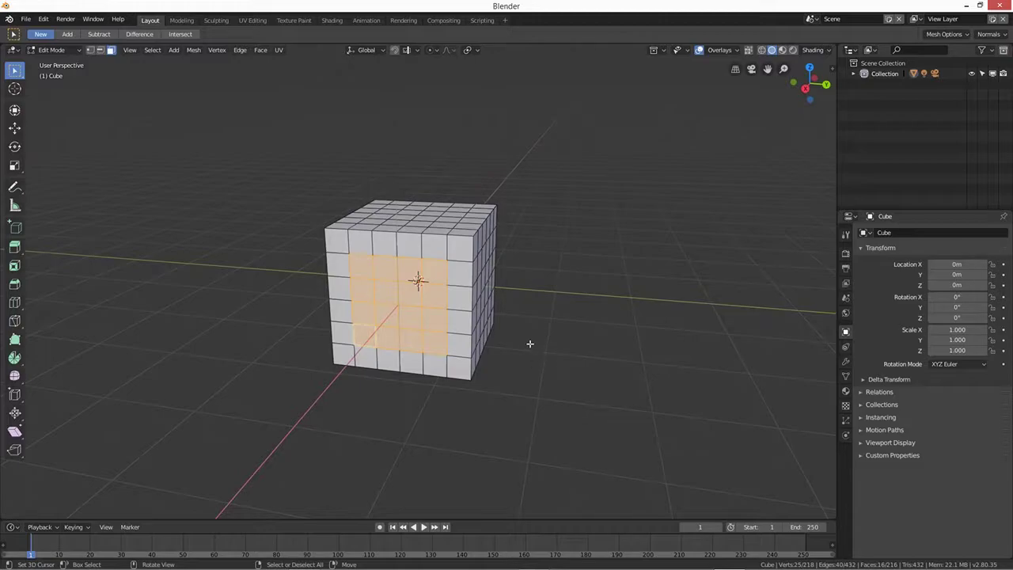
middle_drag(479, 409, 496, 413)
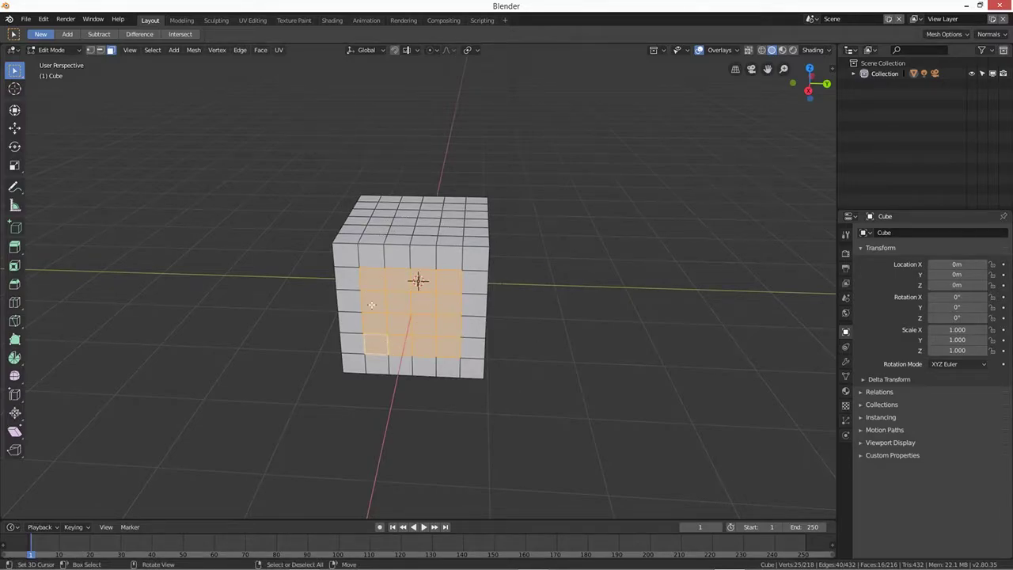
right_click(440, 346)
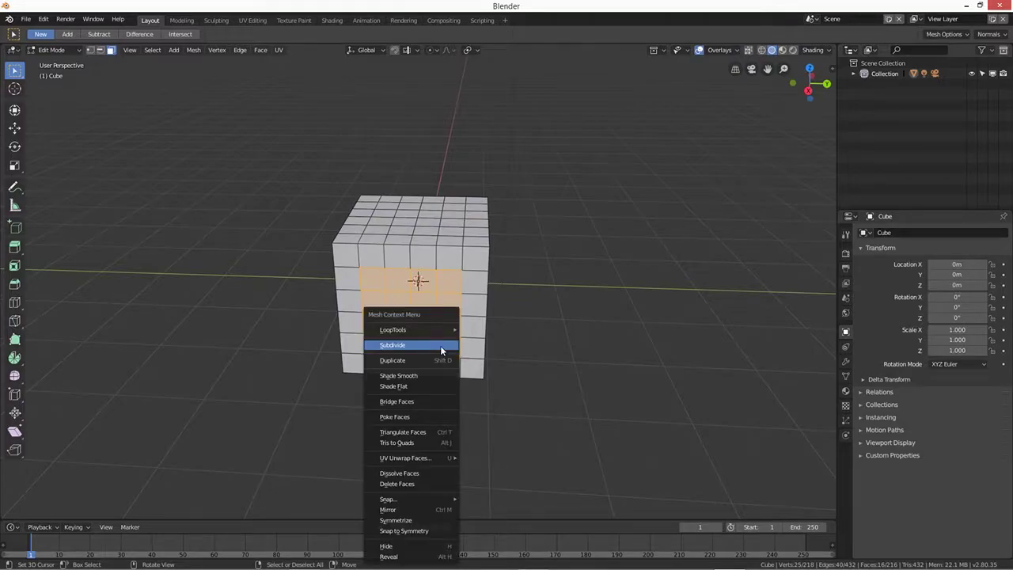
mouse_move(399, 334)
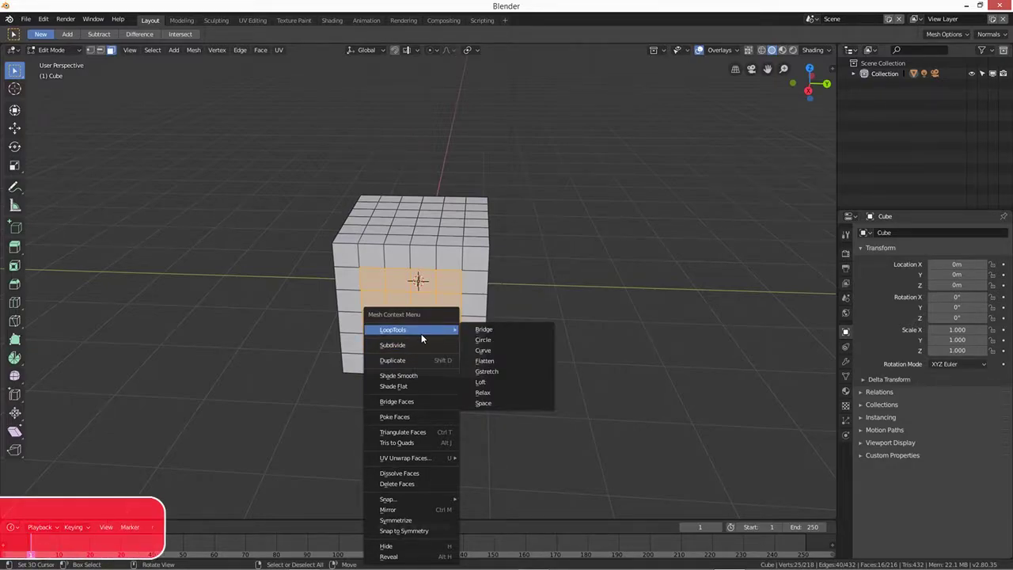
click(44, 20)
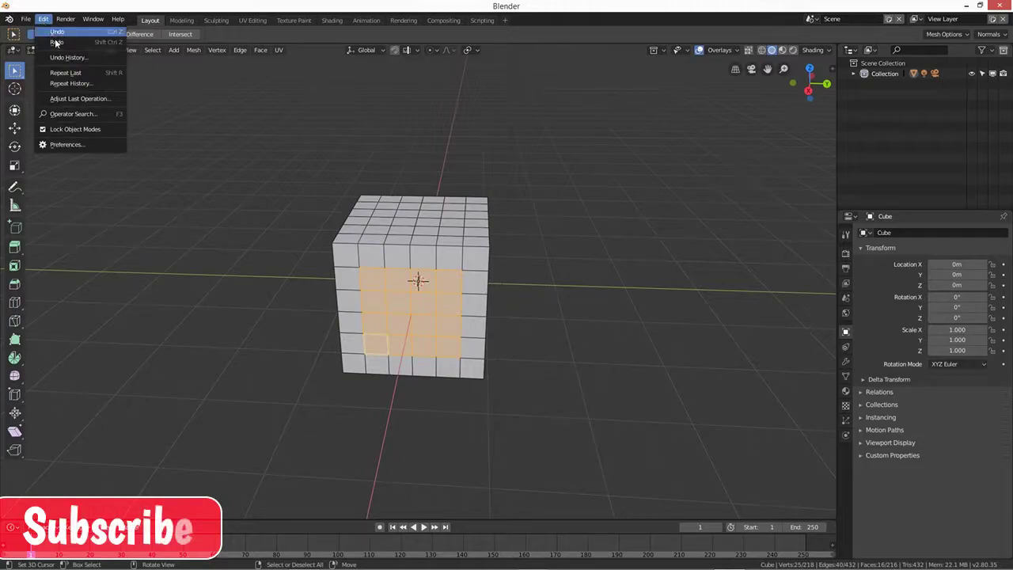
click(82, 145)
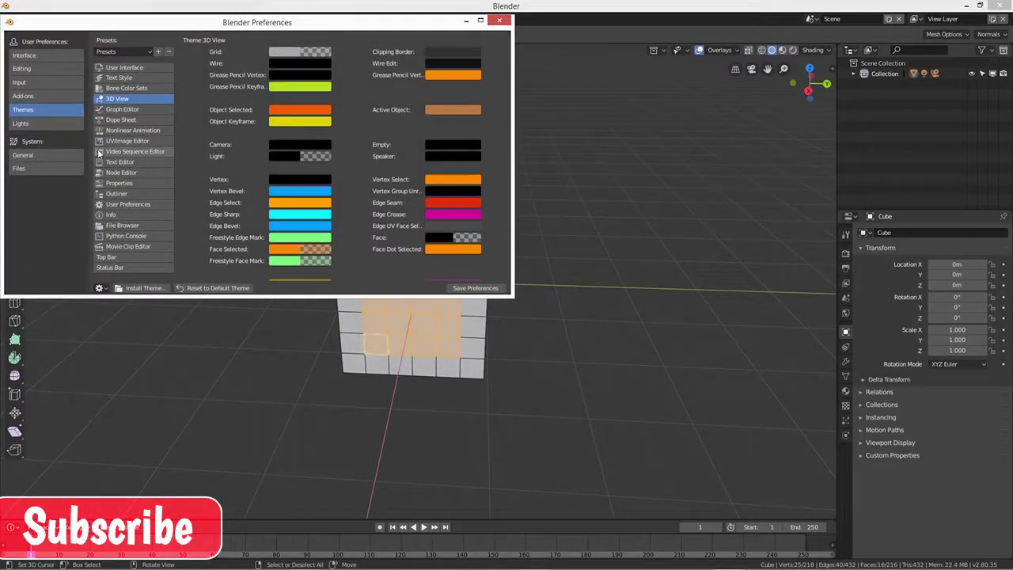
click(24, 96)
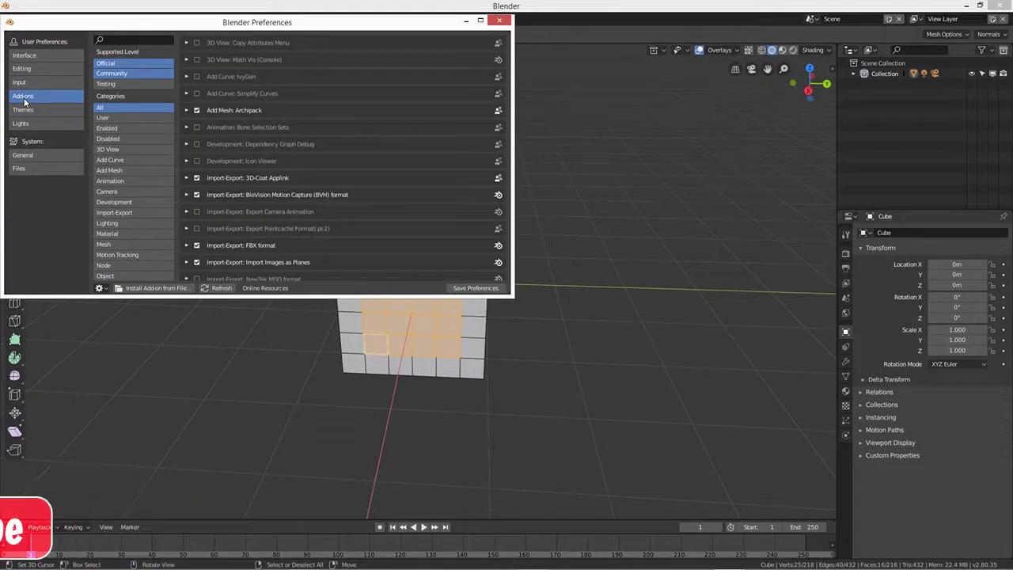
click(111, 245)
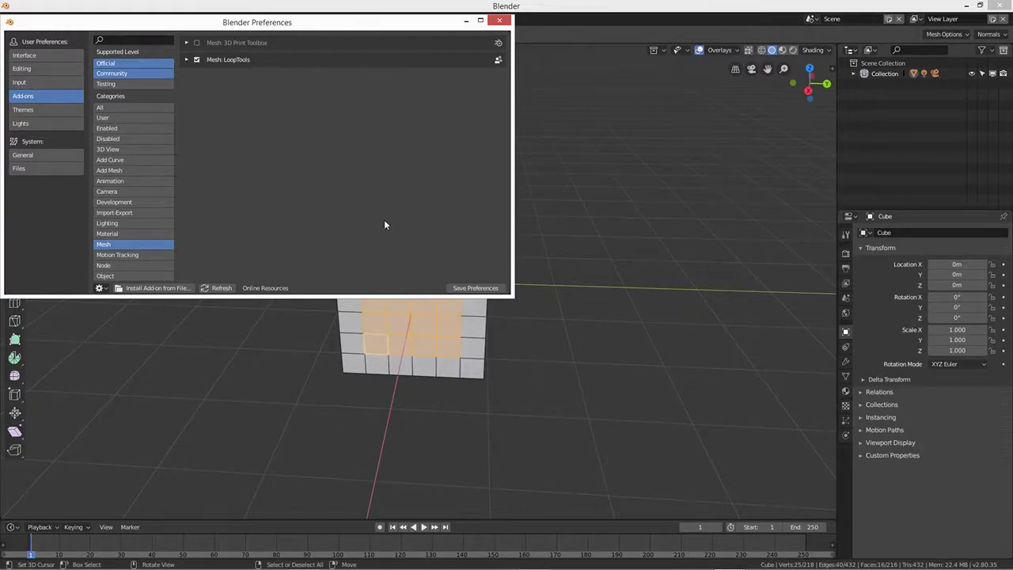
click(476, 287)
click(500, 20)
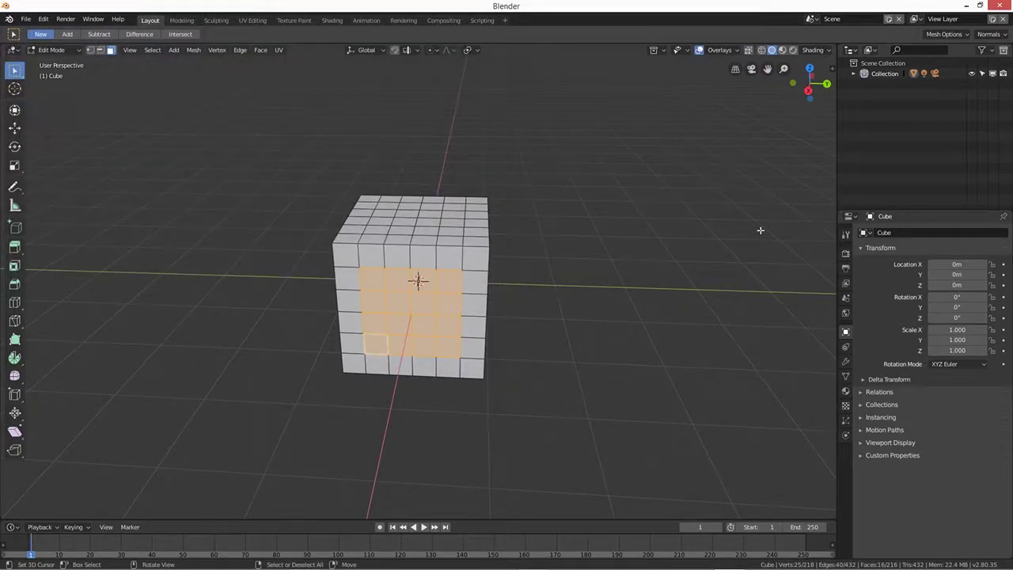
- Apply LoopTools Circle to round the 16 selected faces into a flat disc
right_click(570, 331)
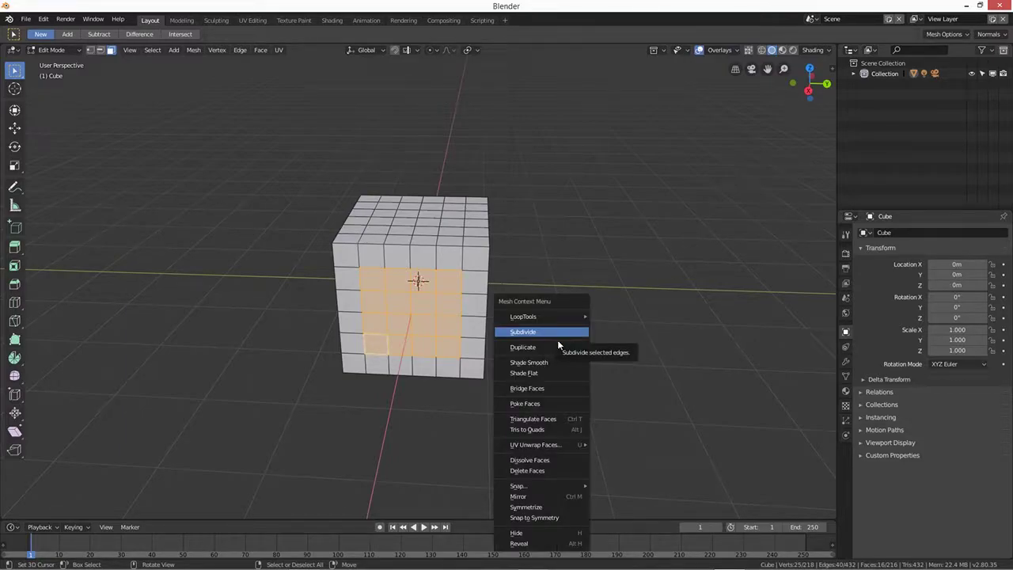
mouse_move(557, 316)
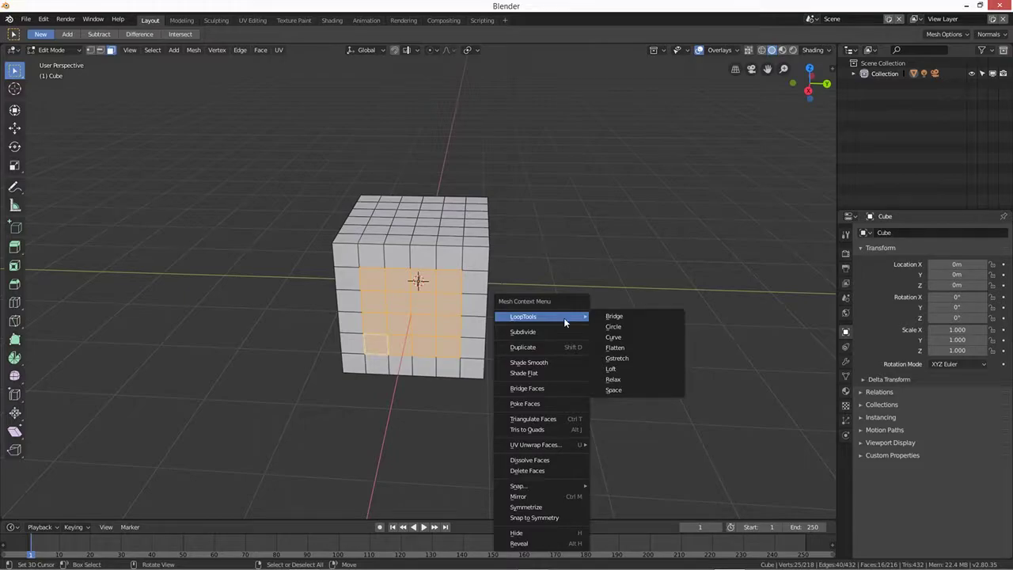
click(613, 329)
middle_drag(592, 390, 546, 391)
scroll(543, 378, up, 1)
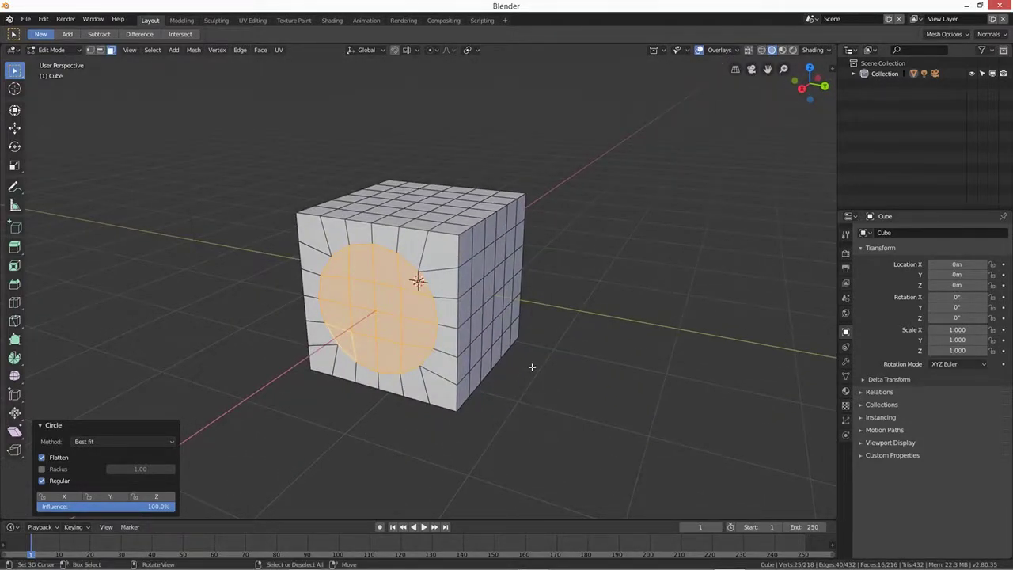
- Extrude the circular faces inward and scale the new face down
key(e)
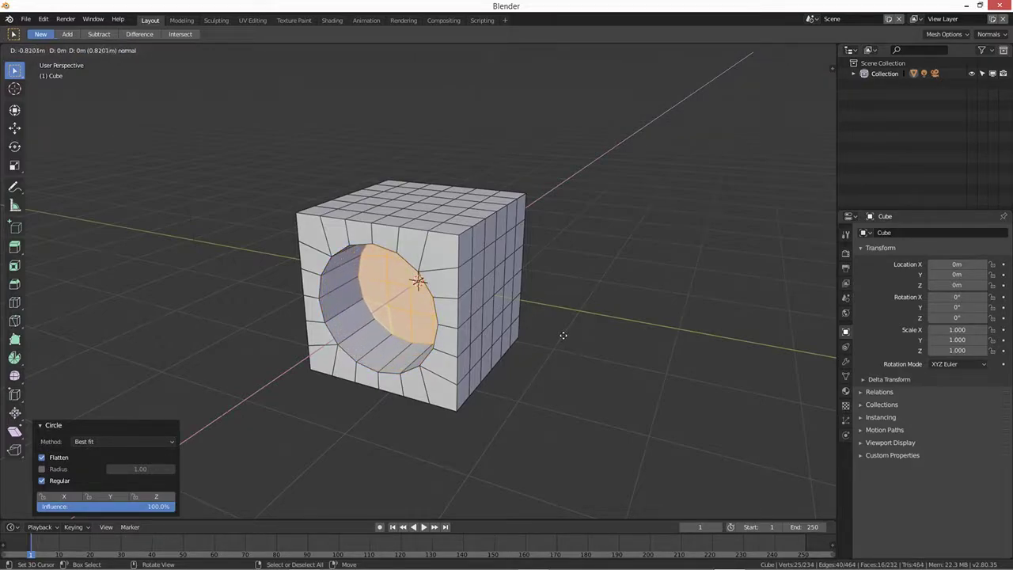
click(566, 332)
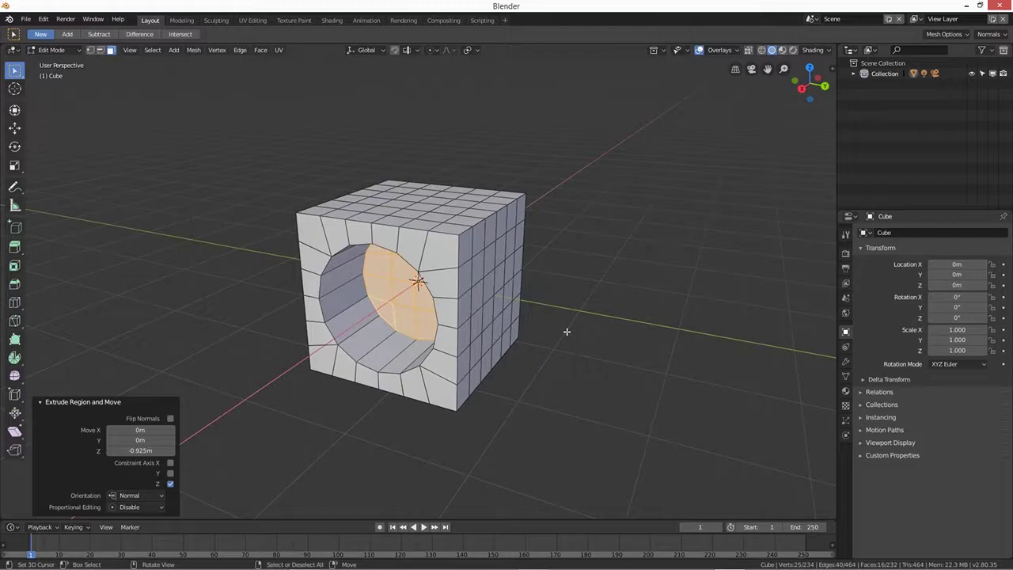
key(s)
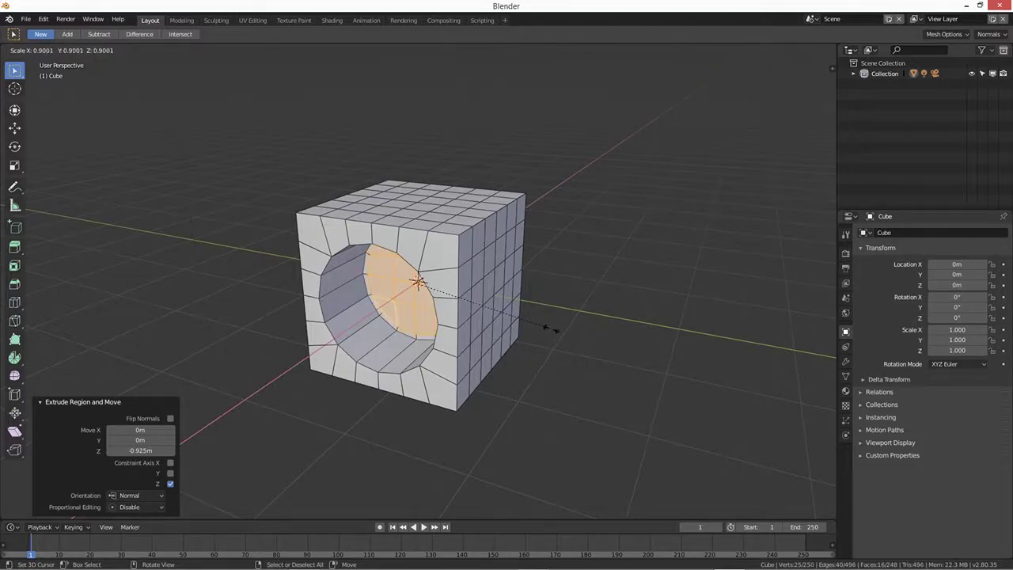
click(545, 327)
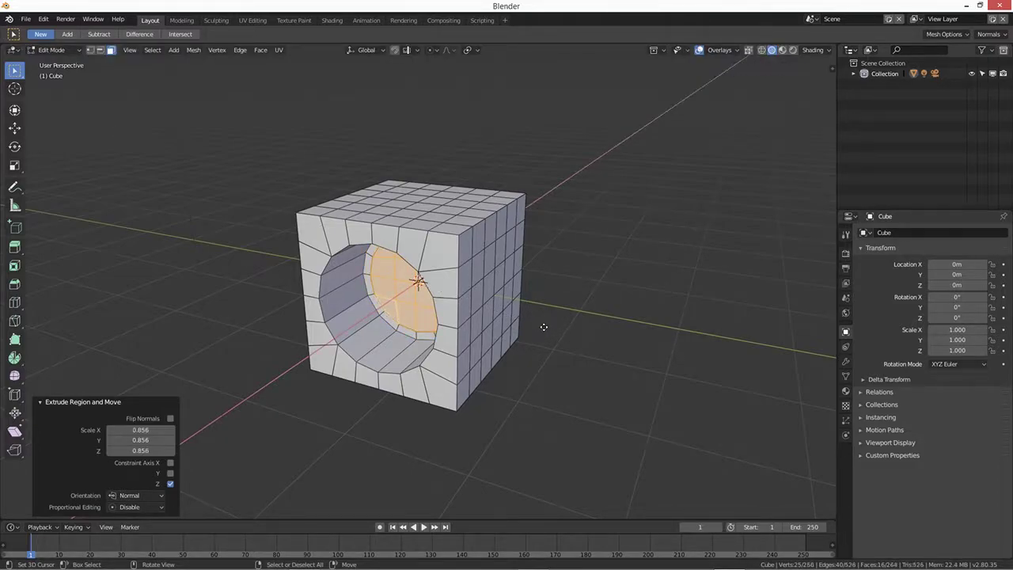
- Extrude again, shrink the inner circle to 0.704, and sink it −0.696 m deeper
key(e)
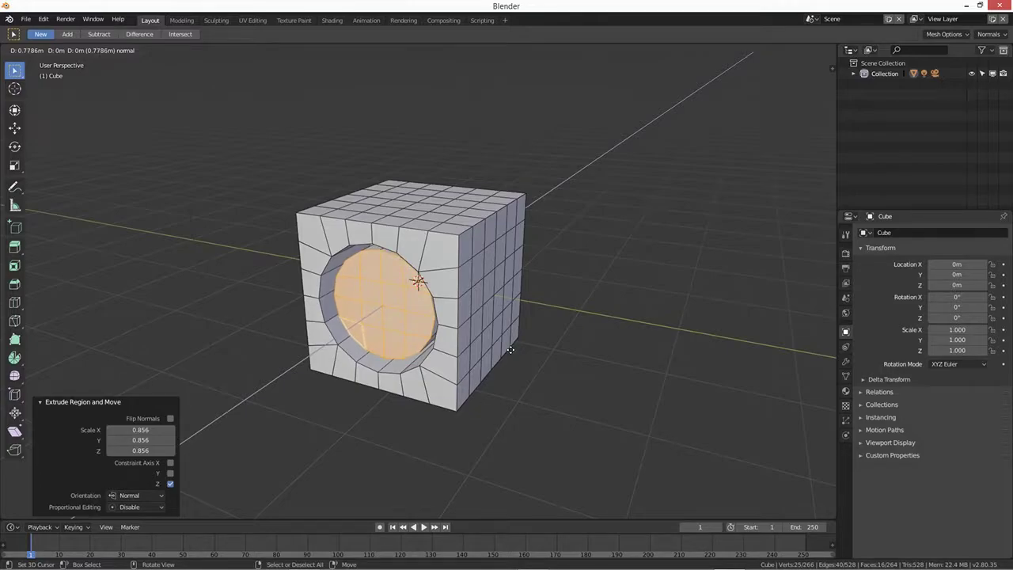
click(511, 350)
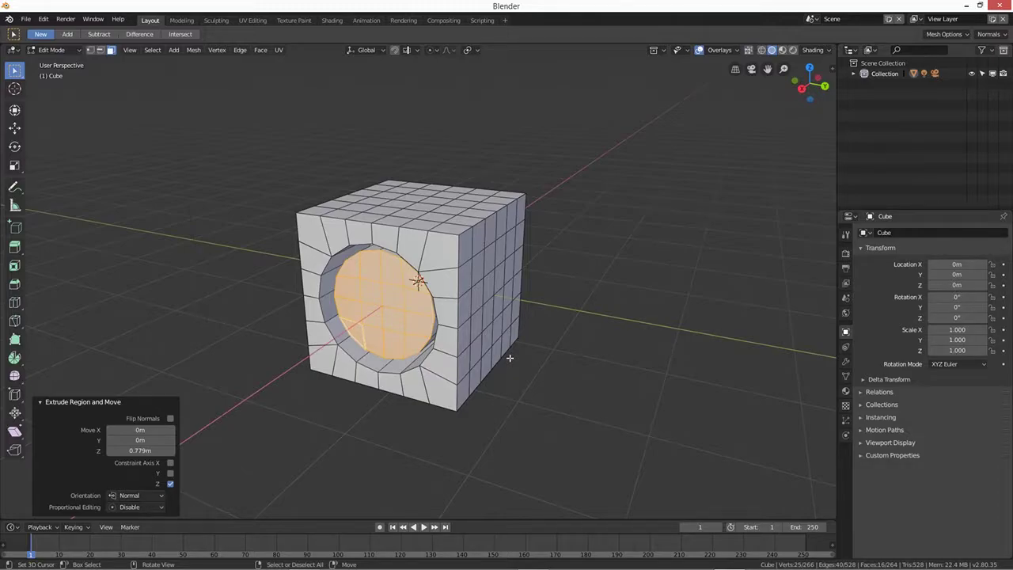
key(s)
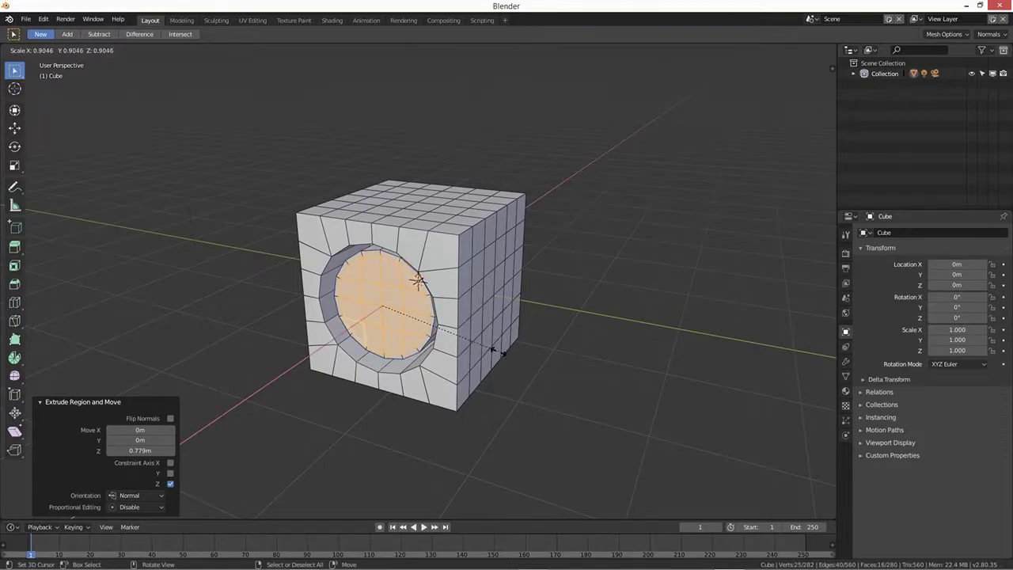
click(471, 344)
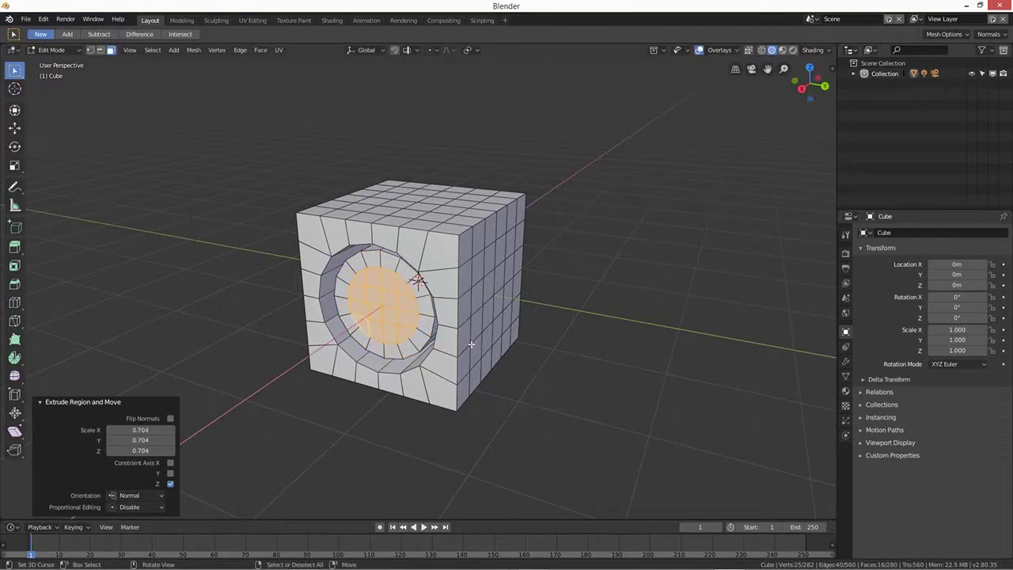
key(e)
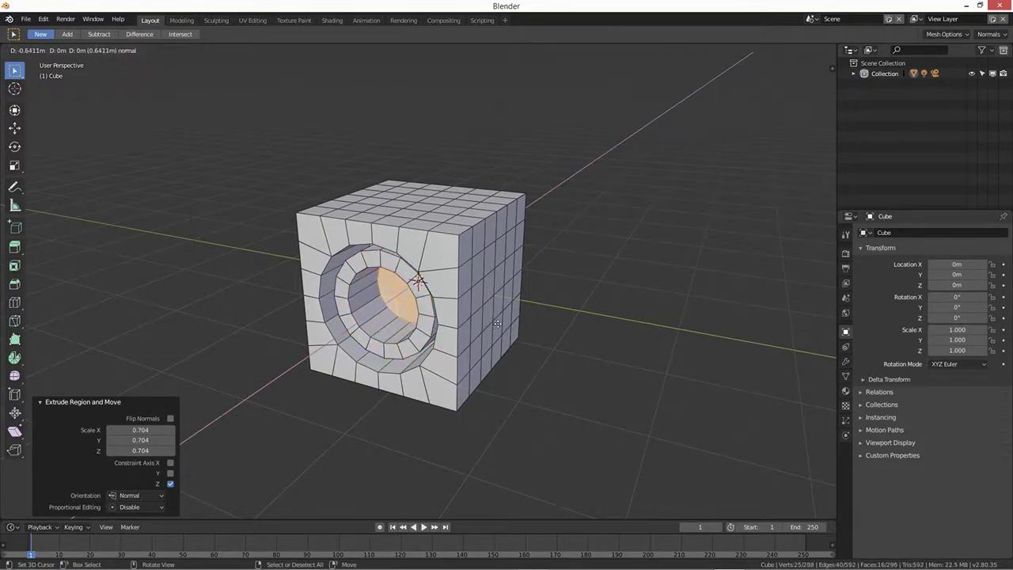
click(501, 321)
middle_drag(473, 414, 715, 341)
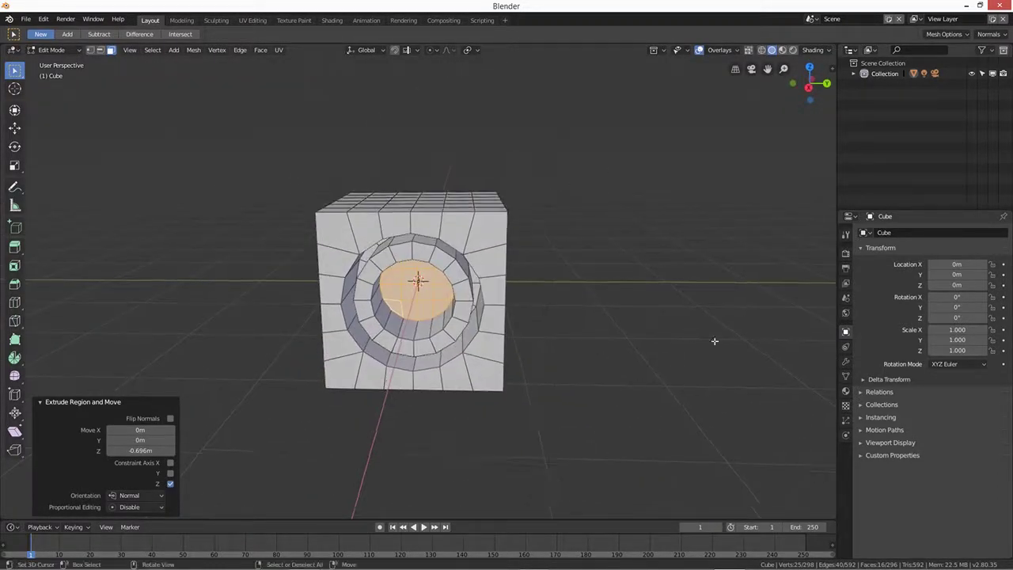
- Set the render engine to Cycles with GPU Compute as the device
click(846, 254)
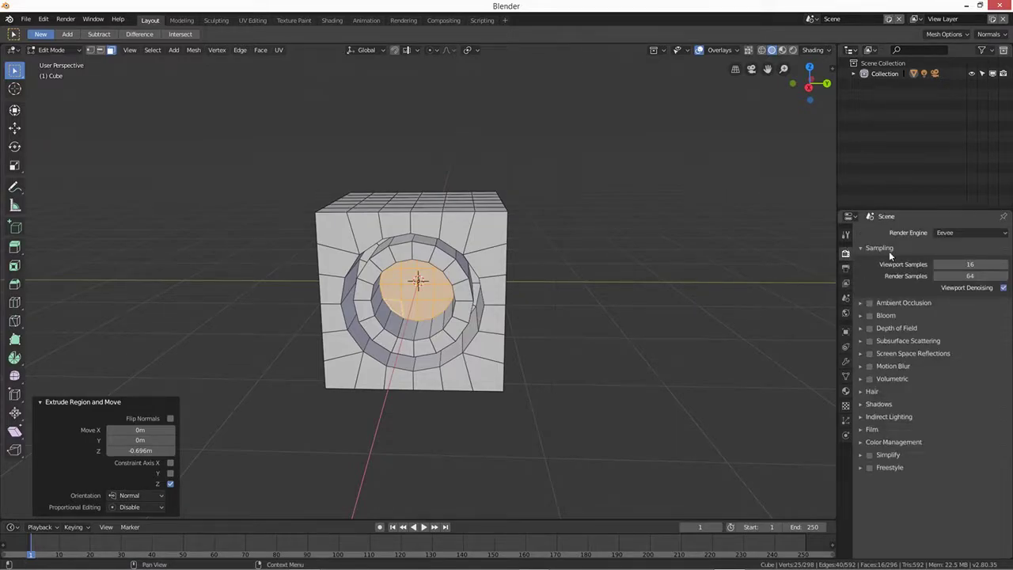
click(953, 234)
click(950, 199)
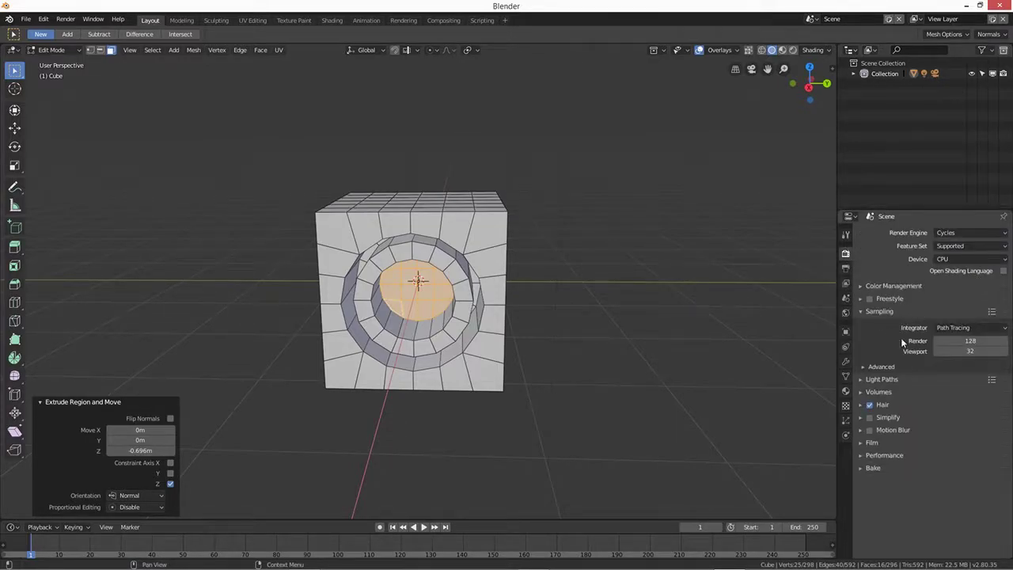
click(955, 262)
click(954, 237)
- Show the recessed cube in Rendered viewport shading in Object Mode
click(793, 50)
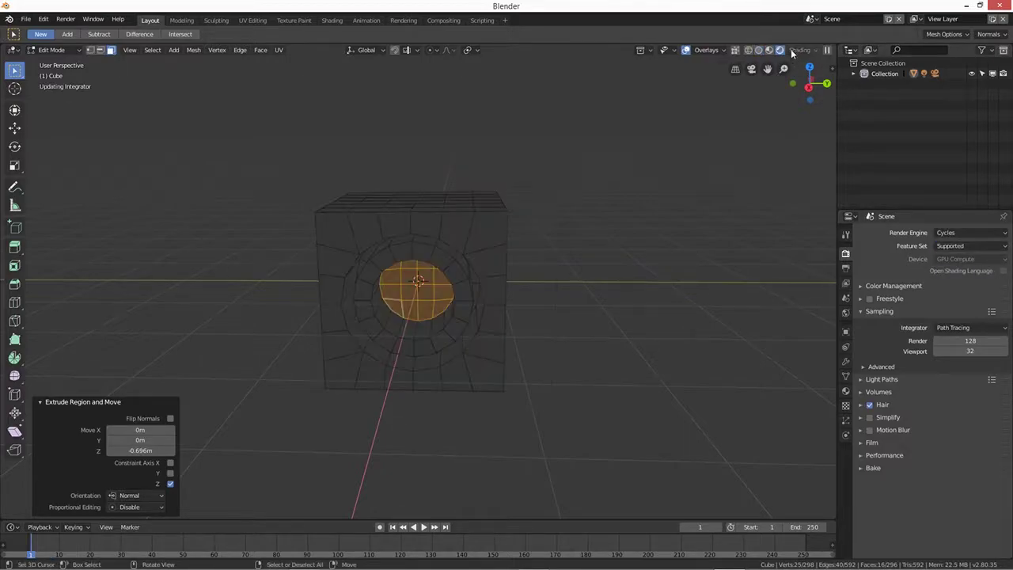
mouse_move(640, 329)
middle_down()
mouse_move(604, 333)
mouse_move(732, 134)
middle_up()
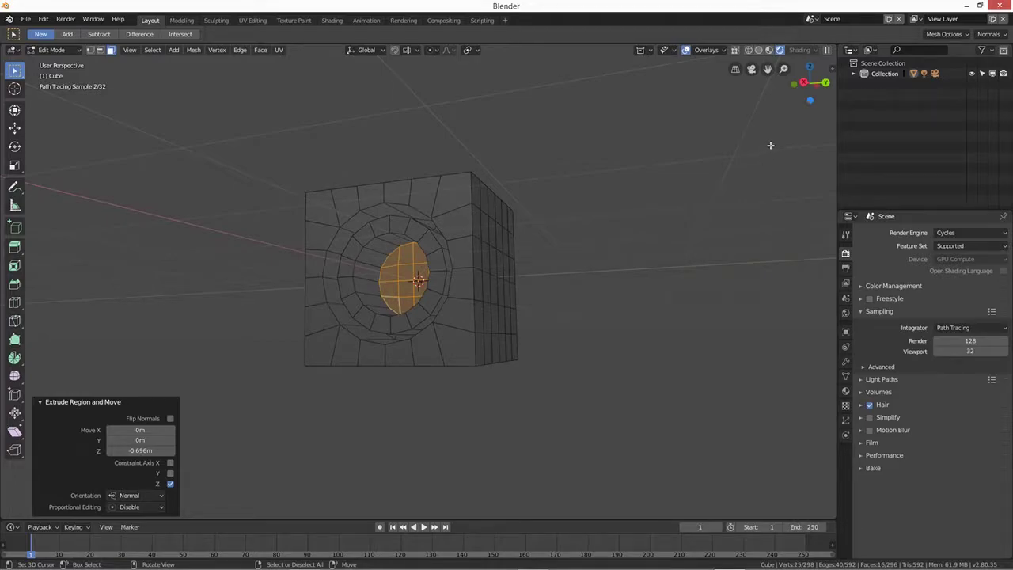
middle_drag(789, 201, 831, 155)
middle_drag(760, 230, 698, 298)
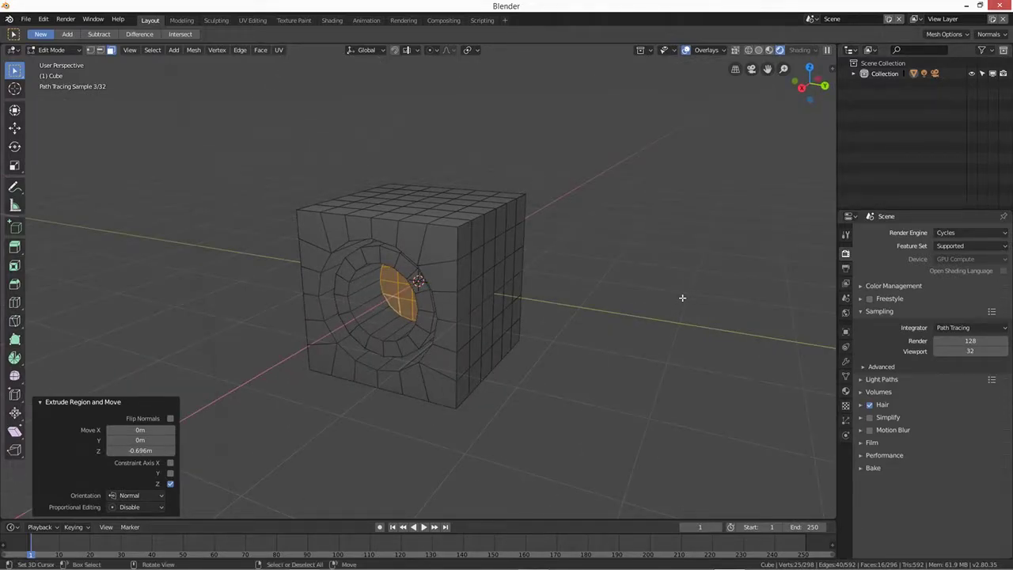
key(Tab)
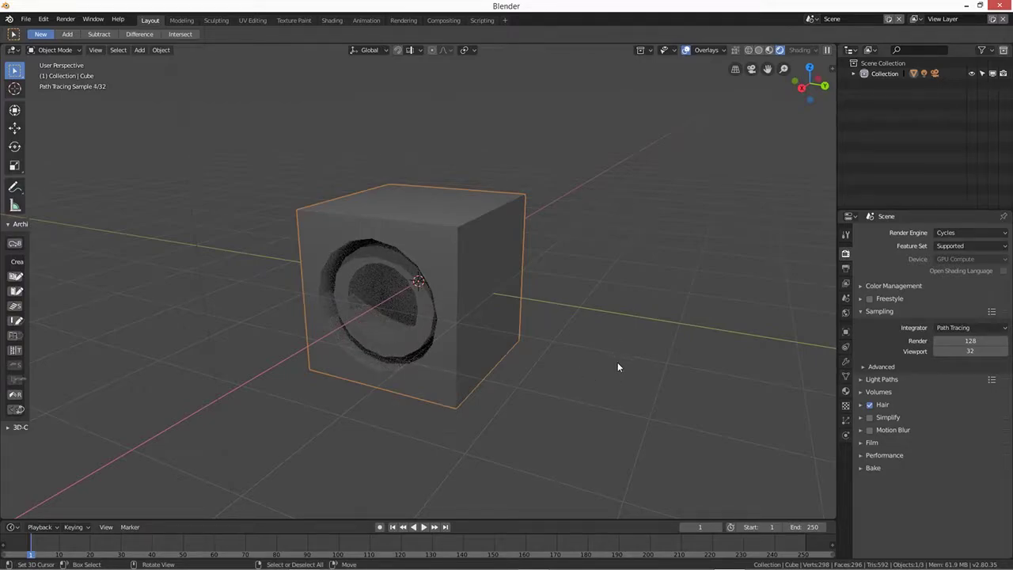
scroll(572, 365, down, 4)
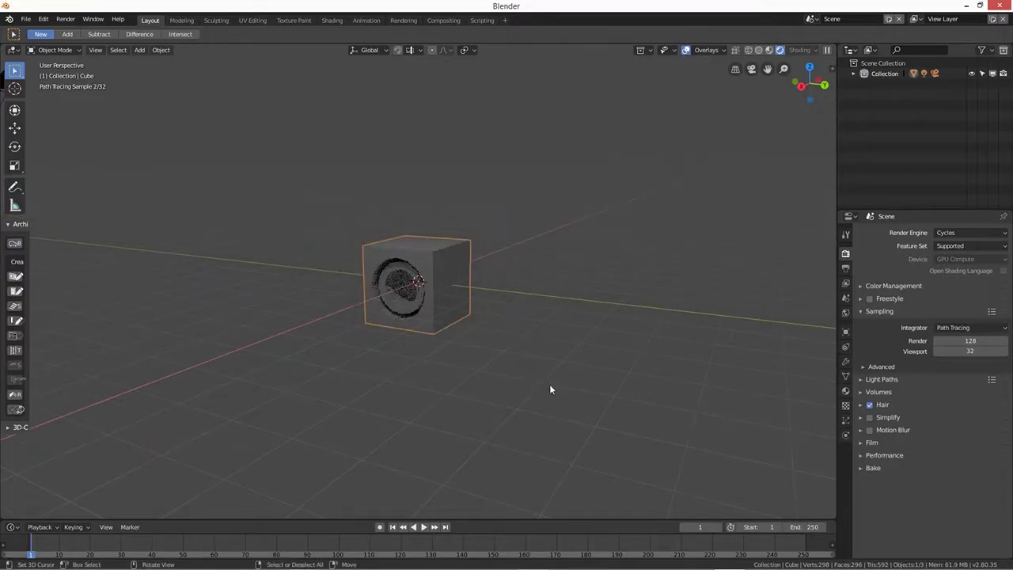
mouse_move(503, 387)
middle_down()
mouse_move(600, 388)
mouse_move(572, 385)
middle_up()
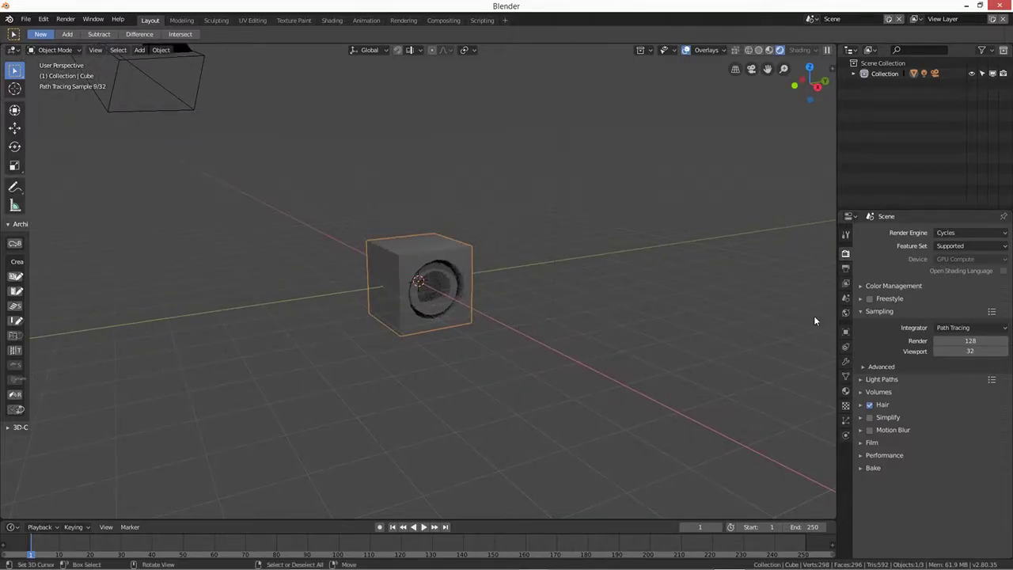
mouse_move(545, 346)
middle_down()
mouse_move(466, 362)
mouse_move(691, 353)
middle_up()
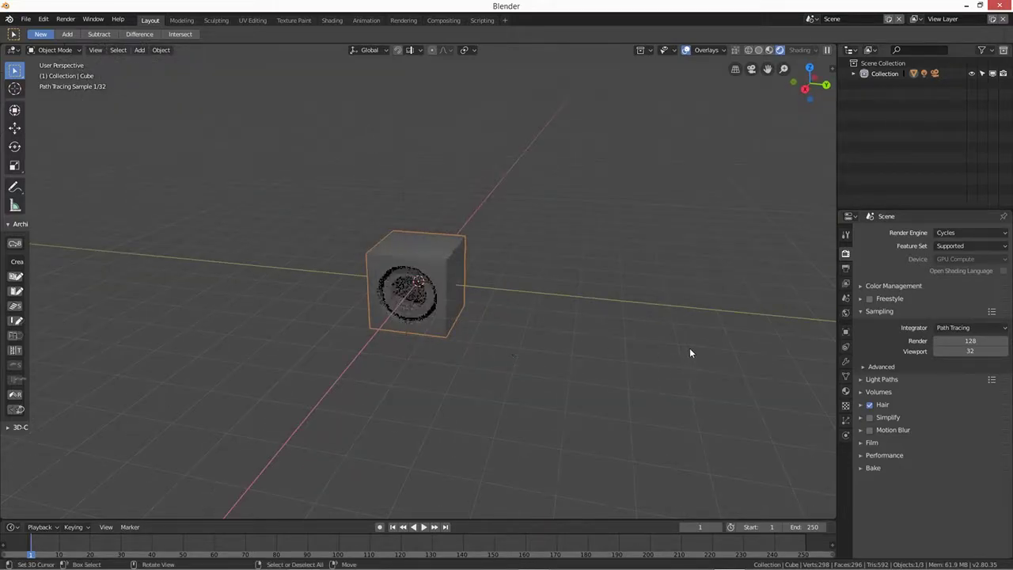